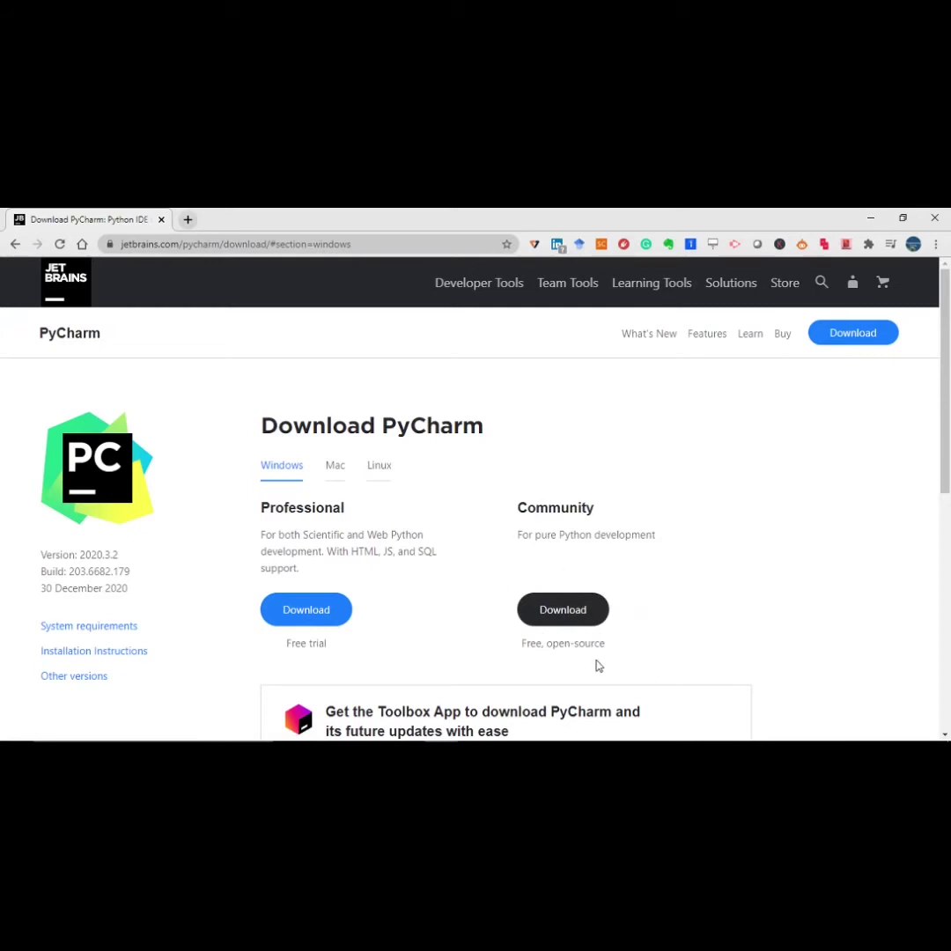
Step: Download the free PyCharm Community edition for Windows and launch the downloaded installer
click(567, 613)
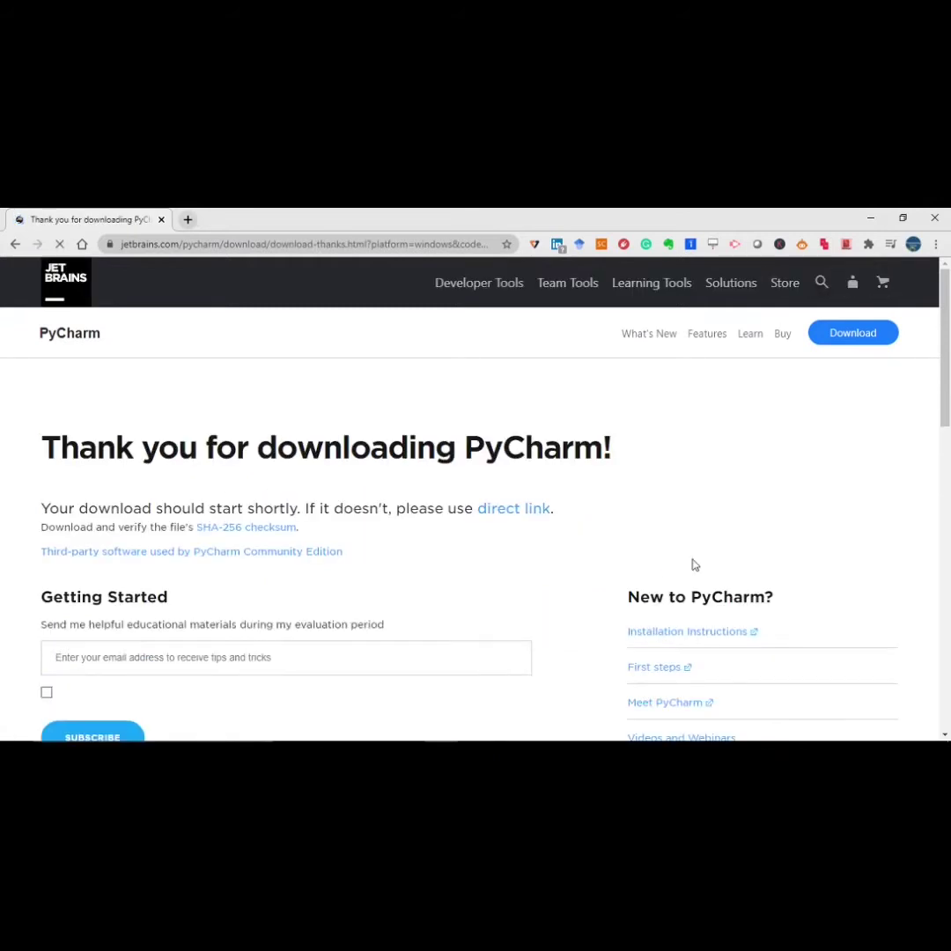
scroll(582, 594, down, 3)
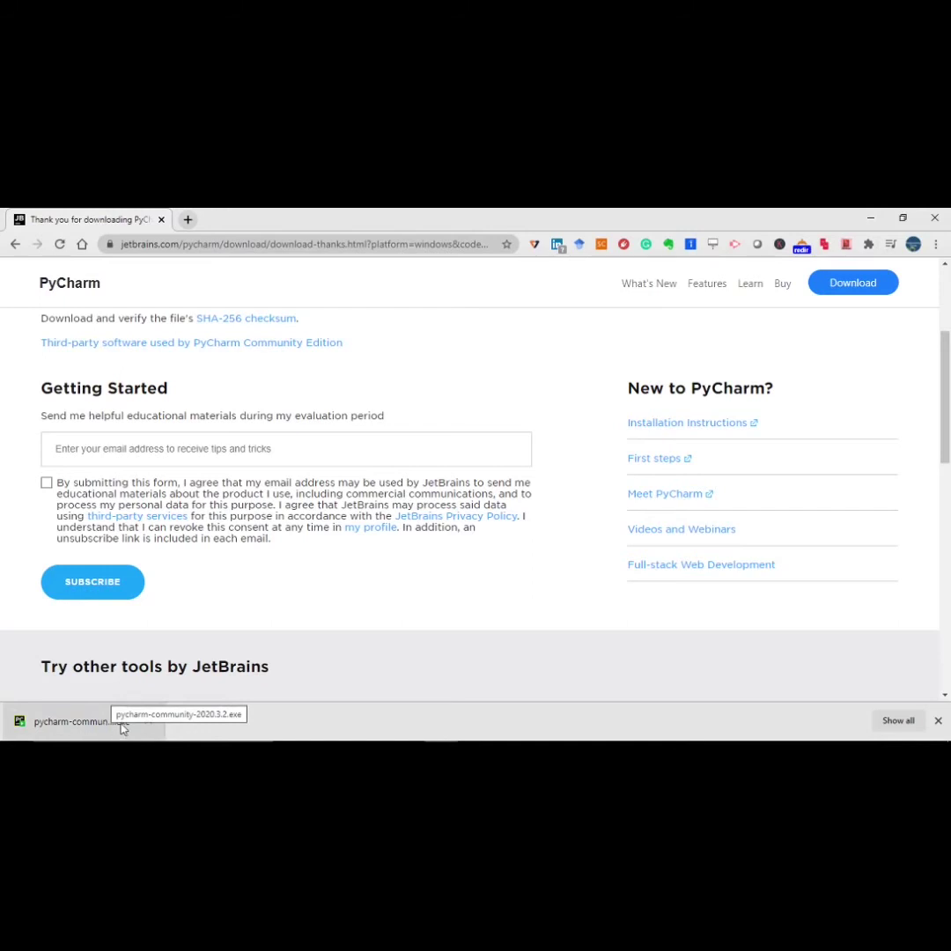
click(66, 725)
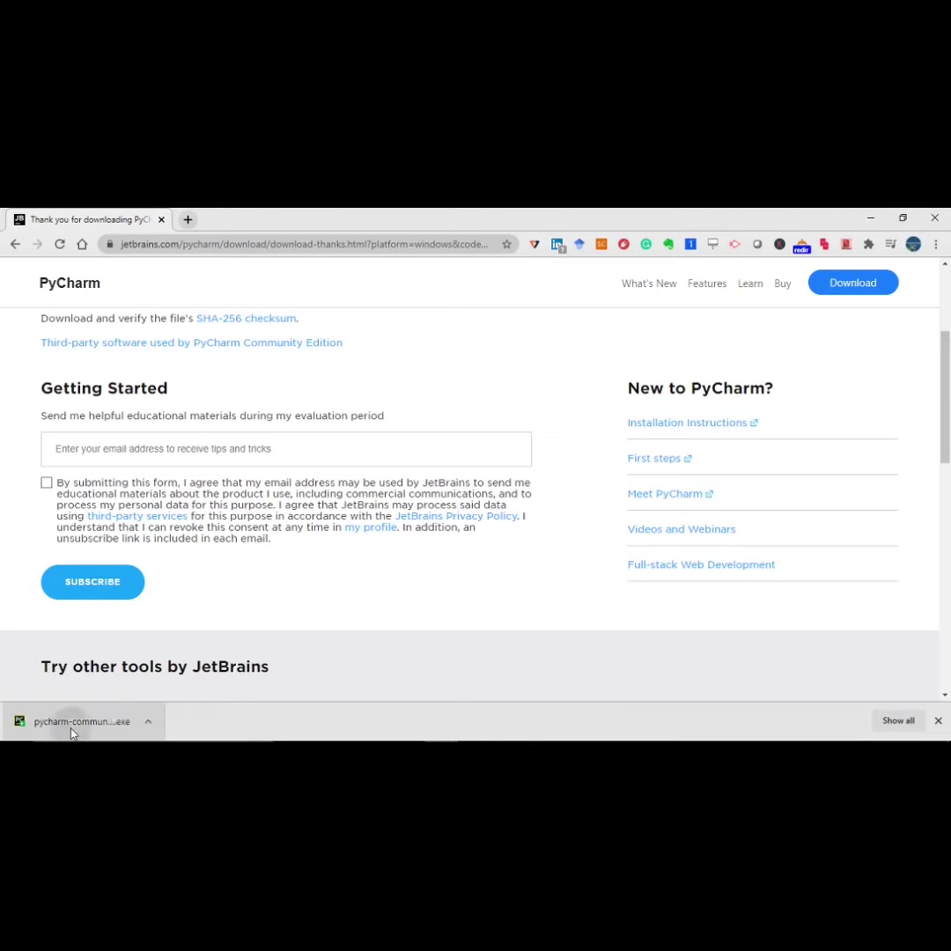
click(448, 597)
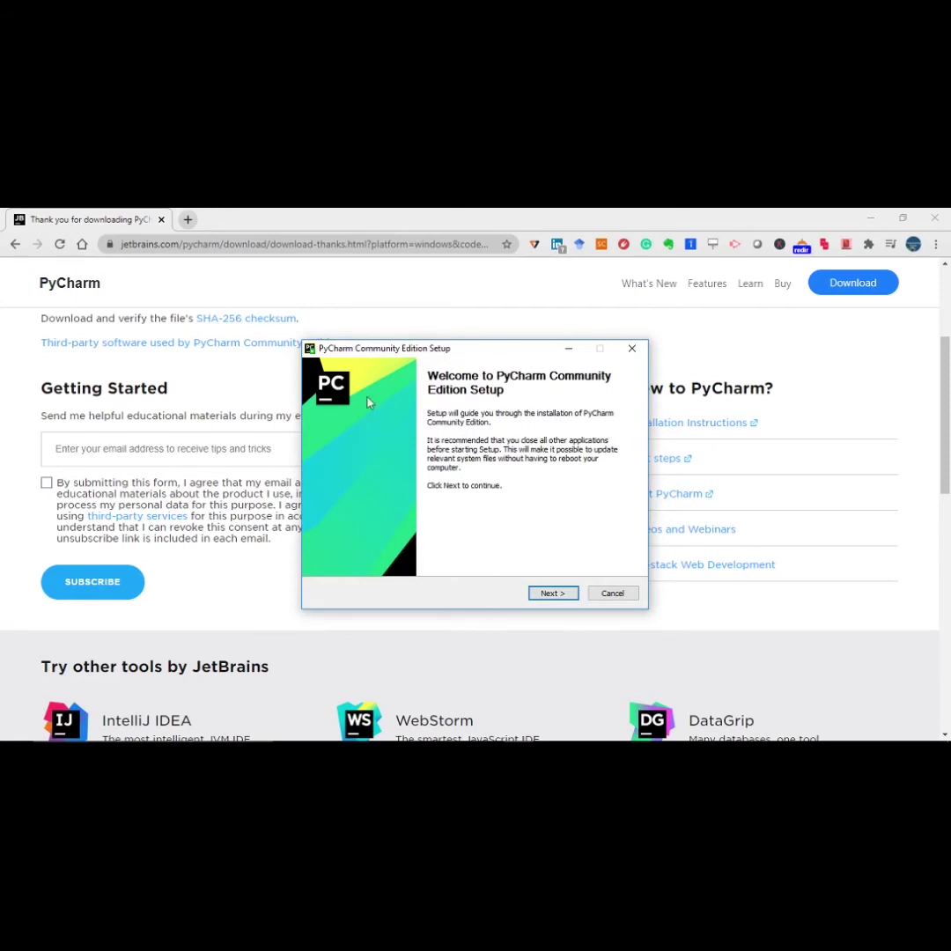
Step: Install PyCharm Community Edition in the default folder with a 64-bit launcher desktop shortcut and the JetBrains Start Menu folder
click(552, 593)
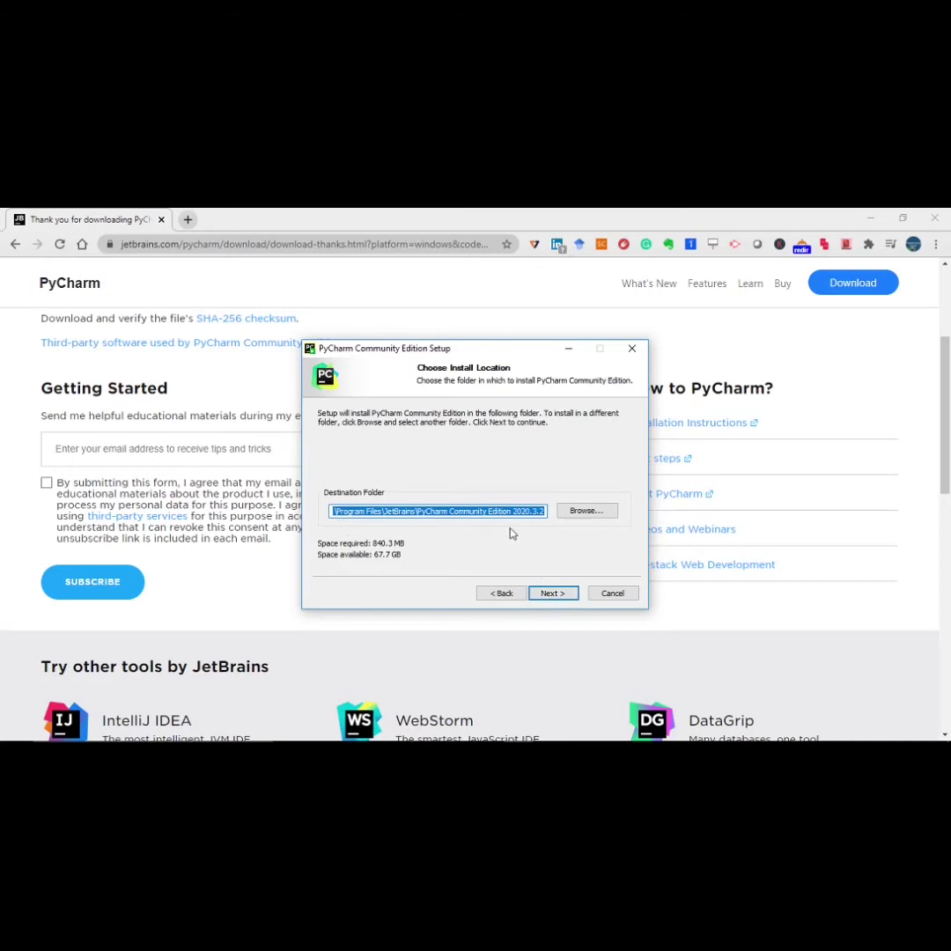
click(550, 596)
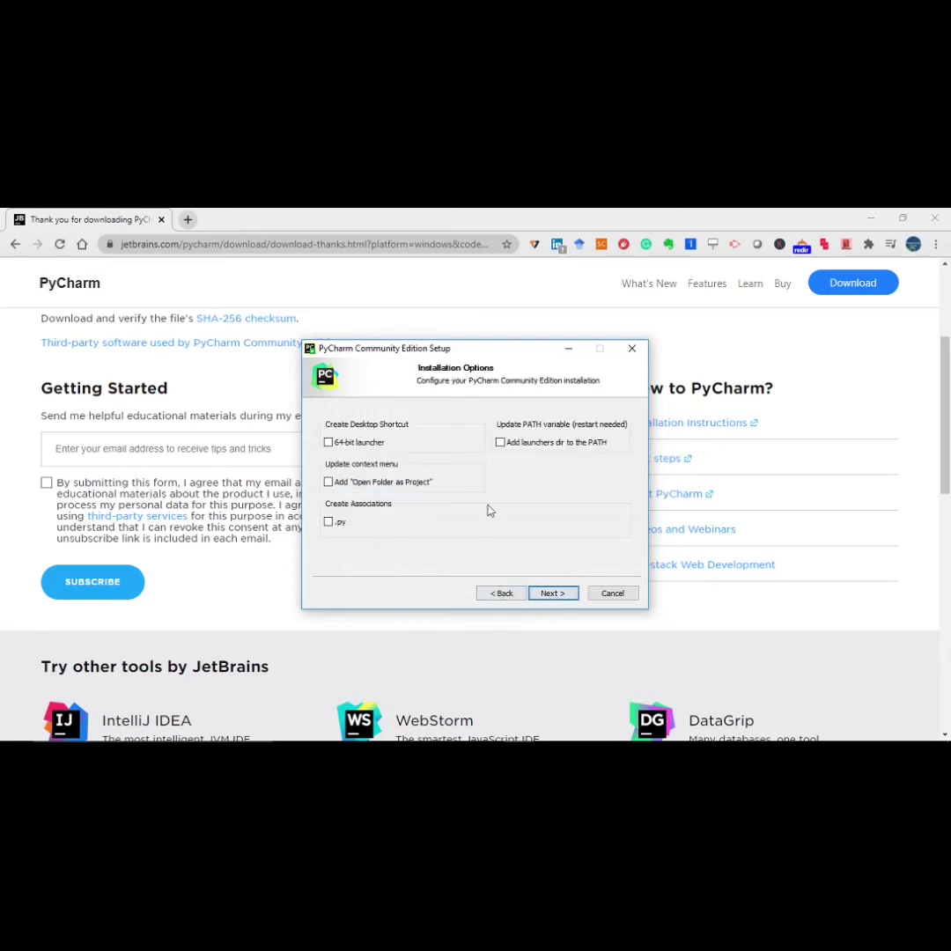
click(328, 443)
click(555, 593)
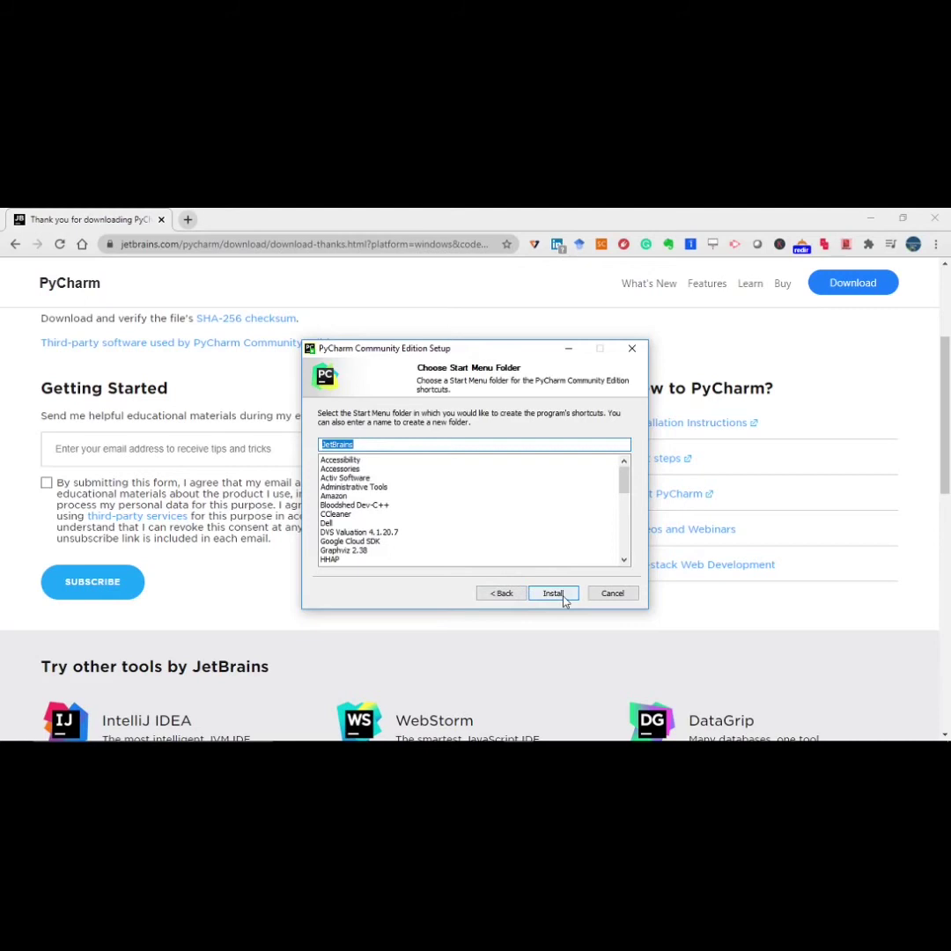
click(553, 594)
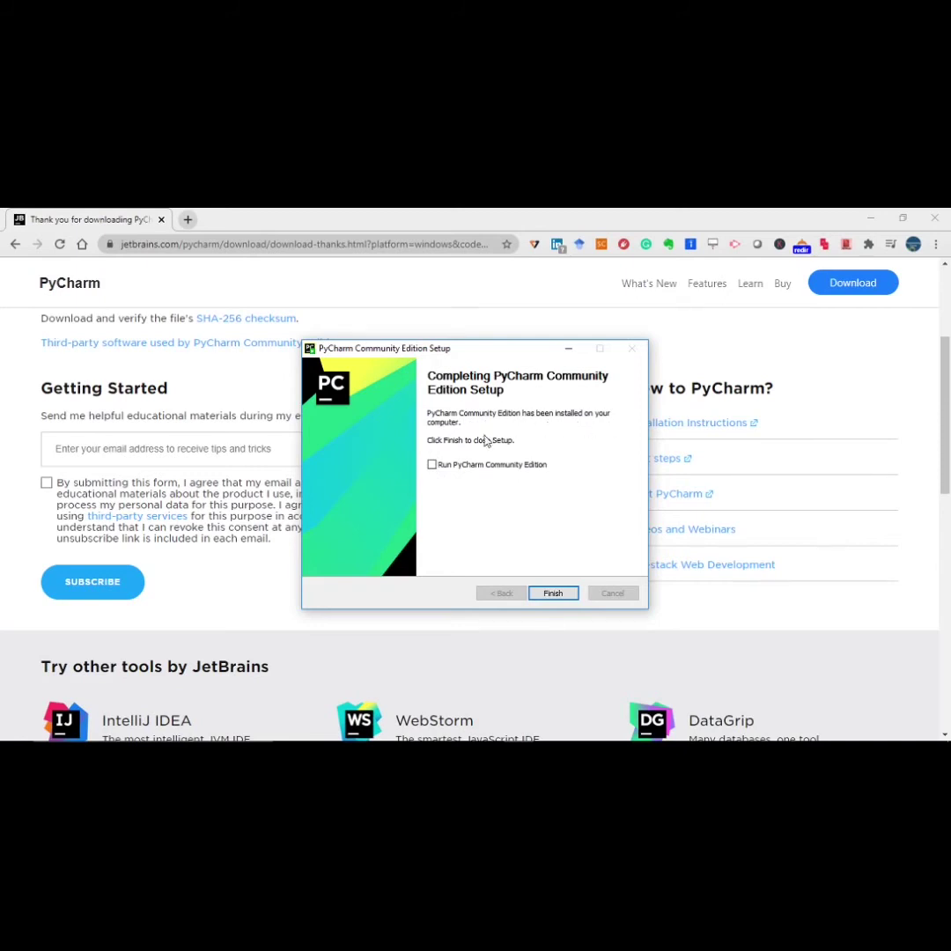
Step: Finish the setup with Run PyCharm Community Edition enabled and start PyCharm without importing settings
click(432, 466)
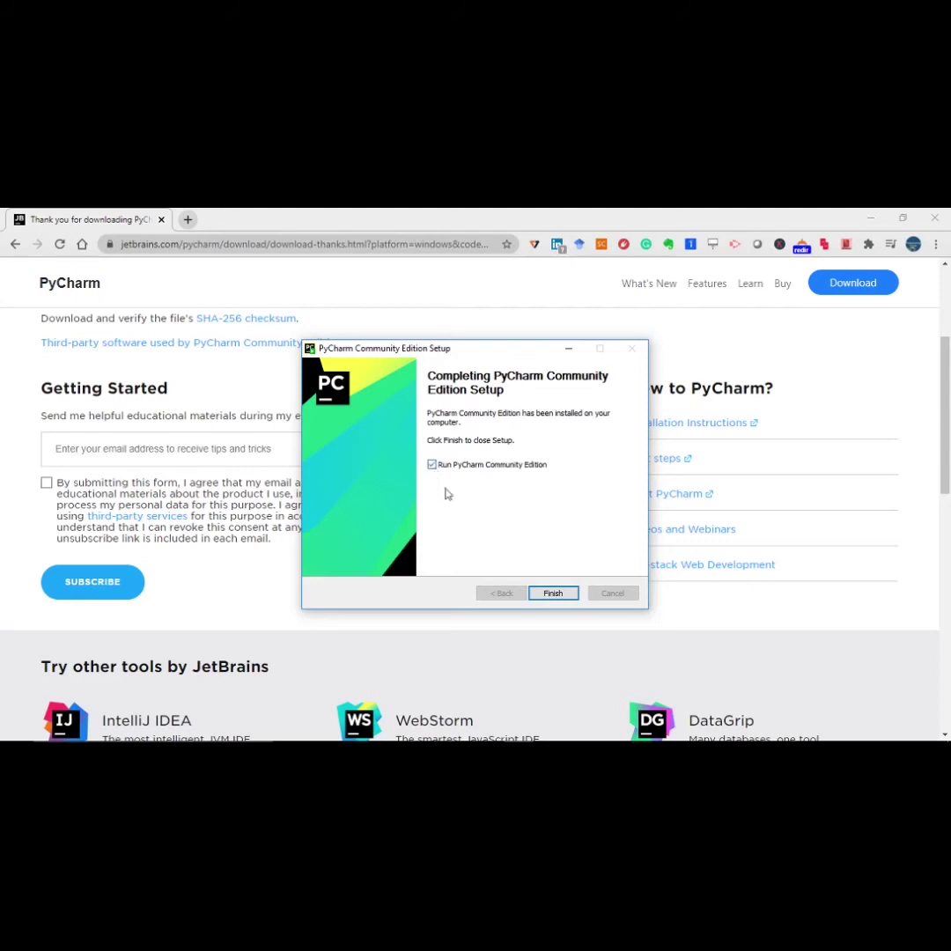
click(553, 594)
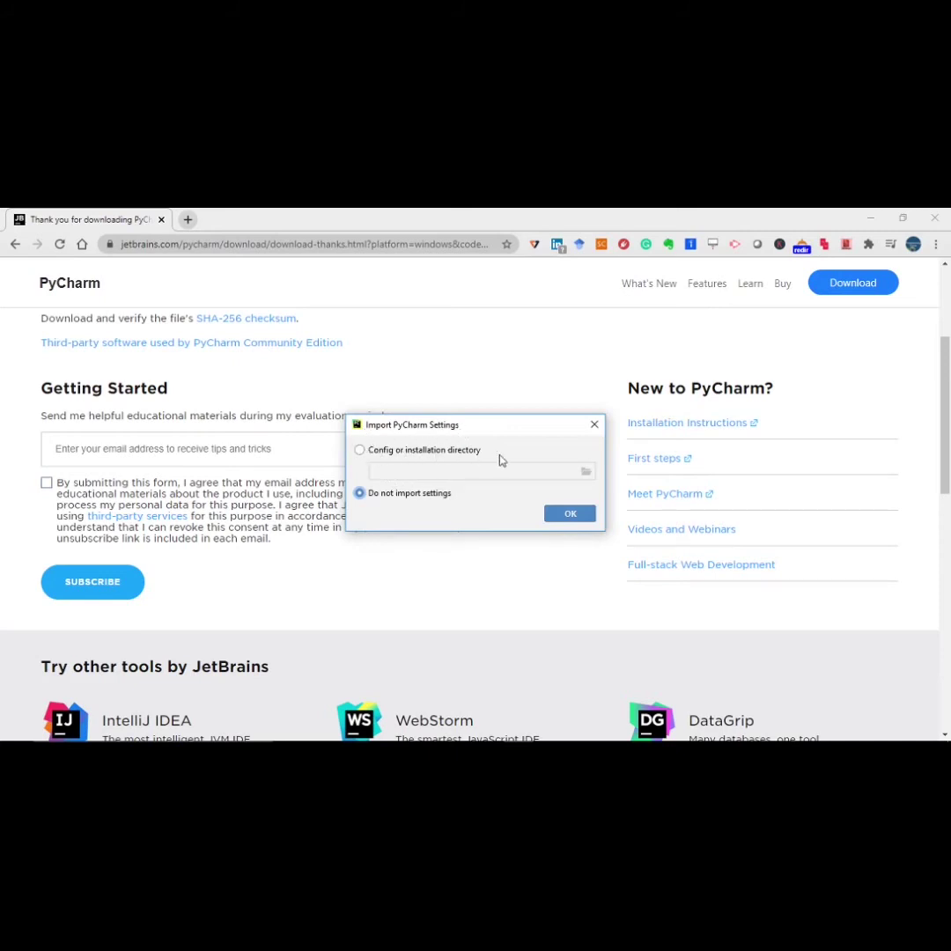
click(577, 516)
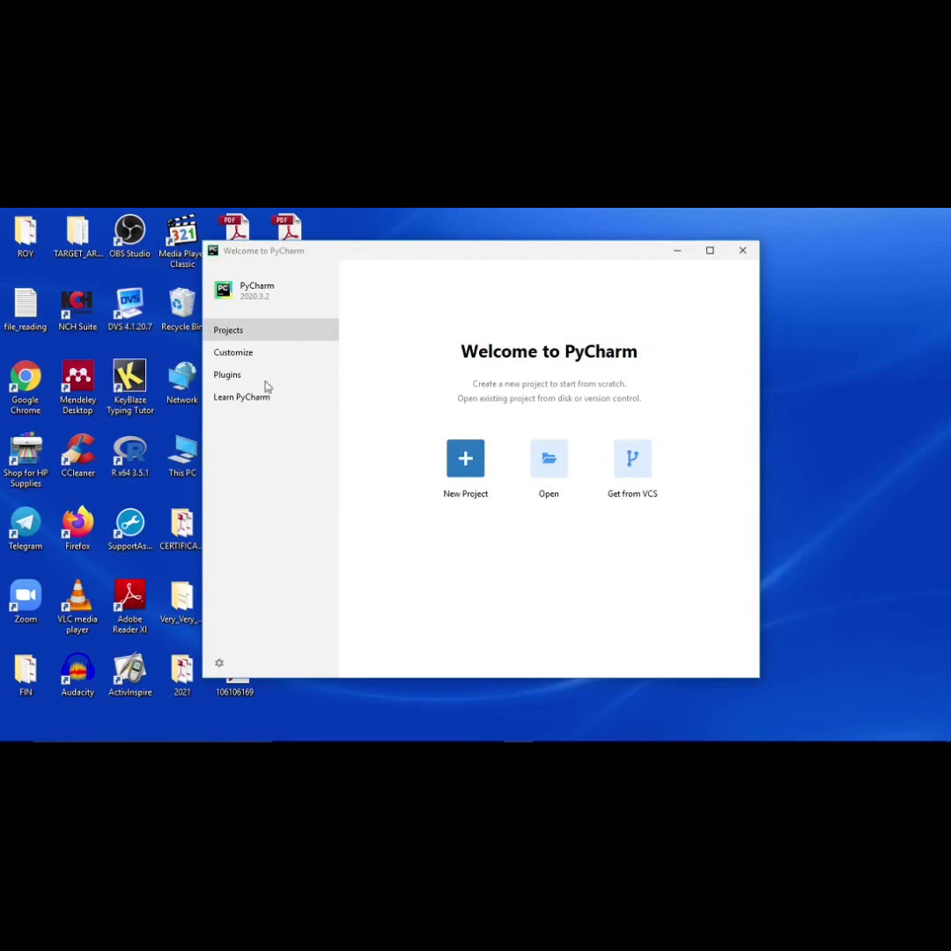
Step: Choose the IntelliJ Light color theme in the customization settings and return to the projects page
click(238, 356)
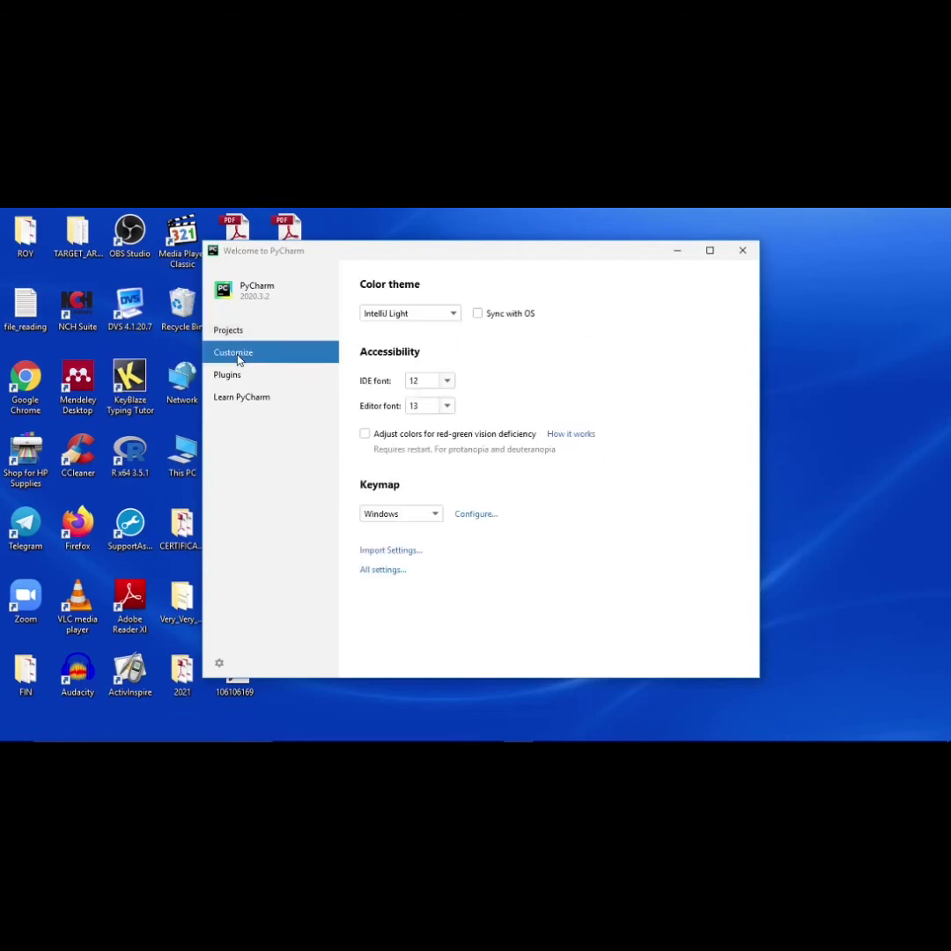
click(454, 317)
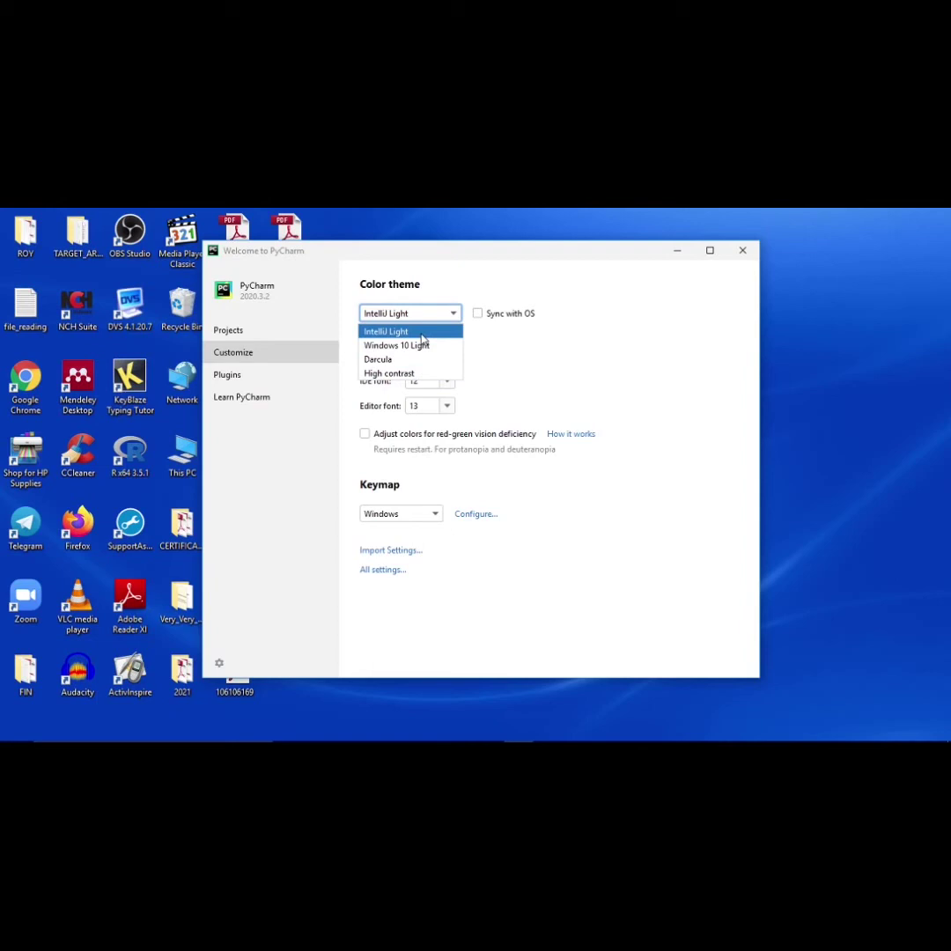
click(422, 335)
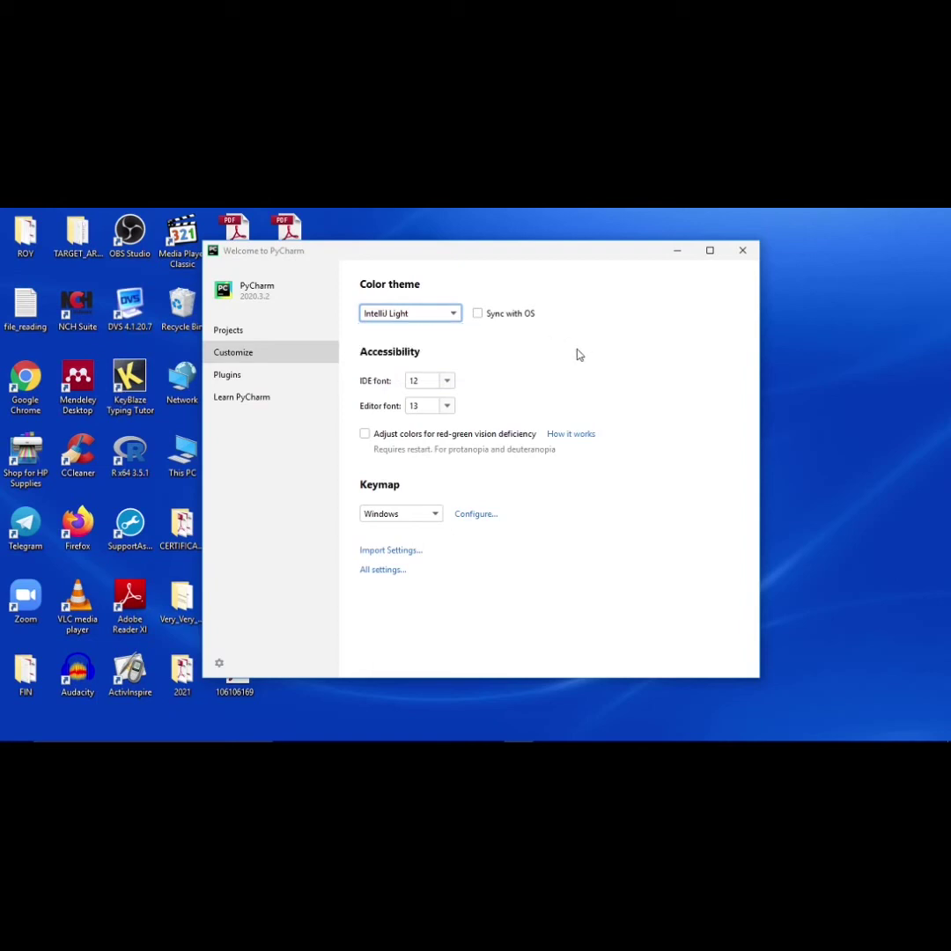
click(248, 334)
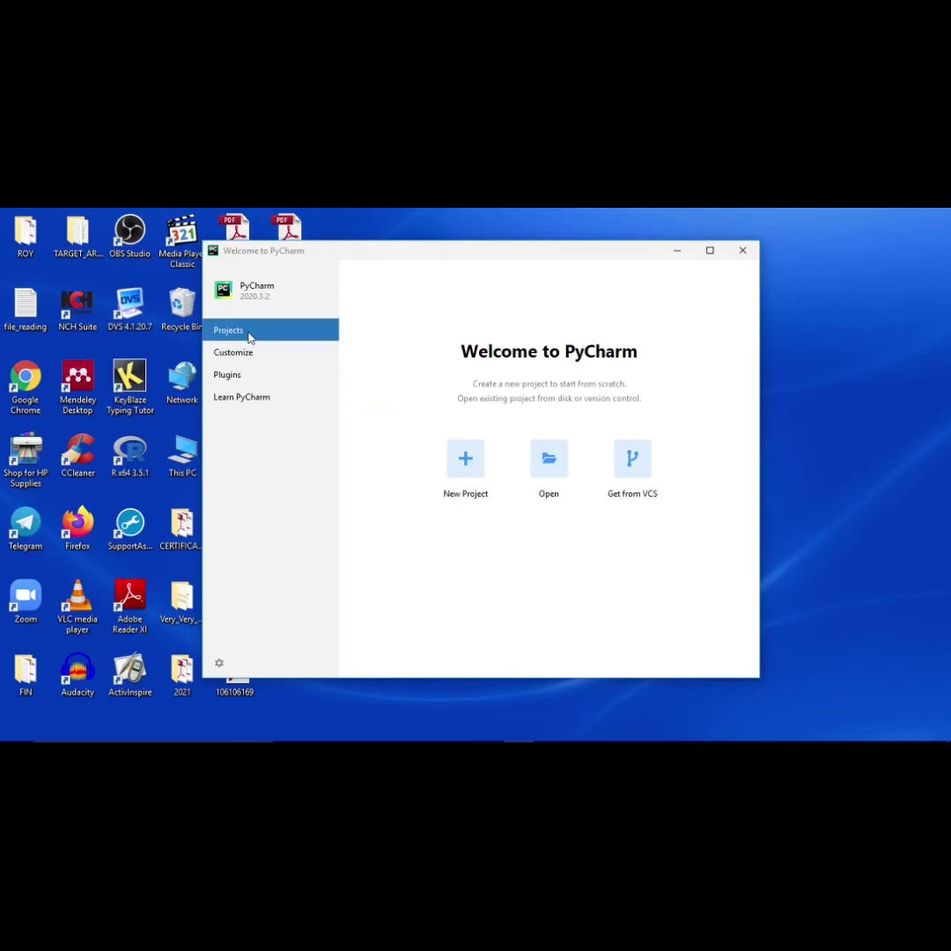
Step: Create a new project named MyFirstProjPython in the PycharmProjects folder with a new Virtualenv environment
click(464, 459)
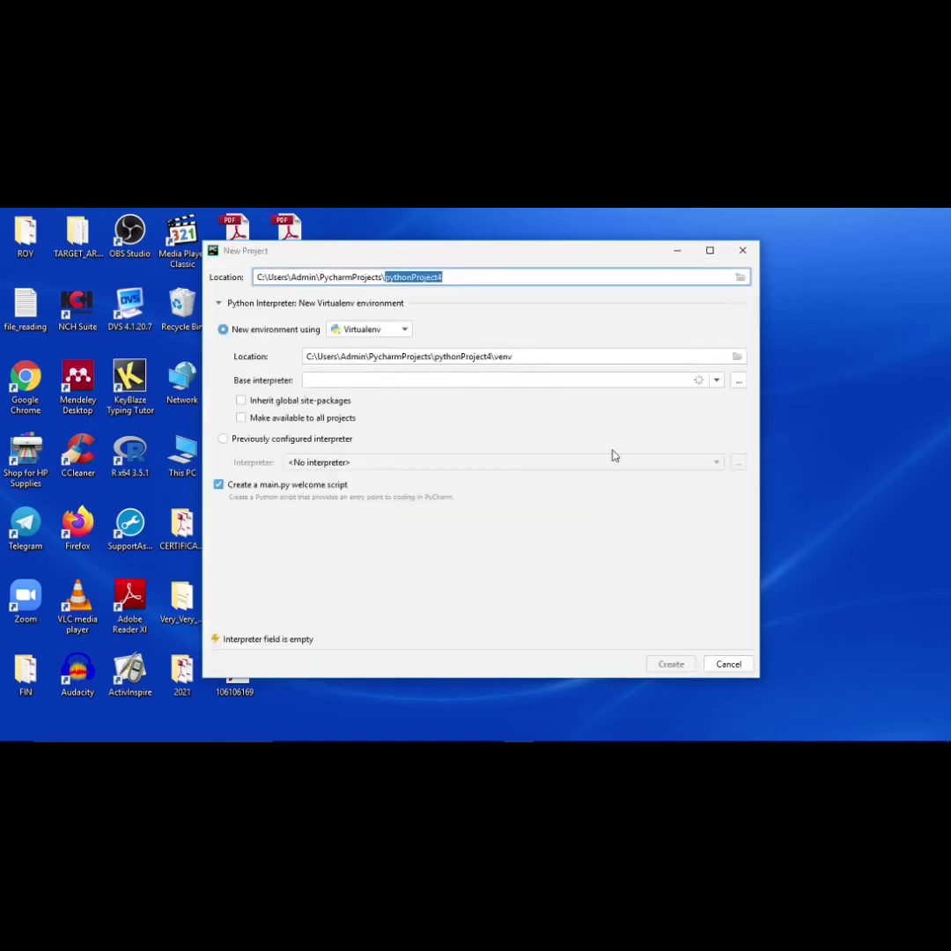
key(BackSpace)
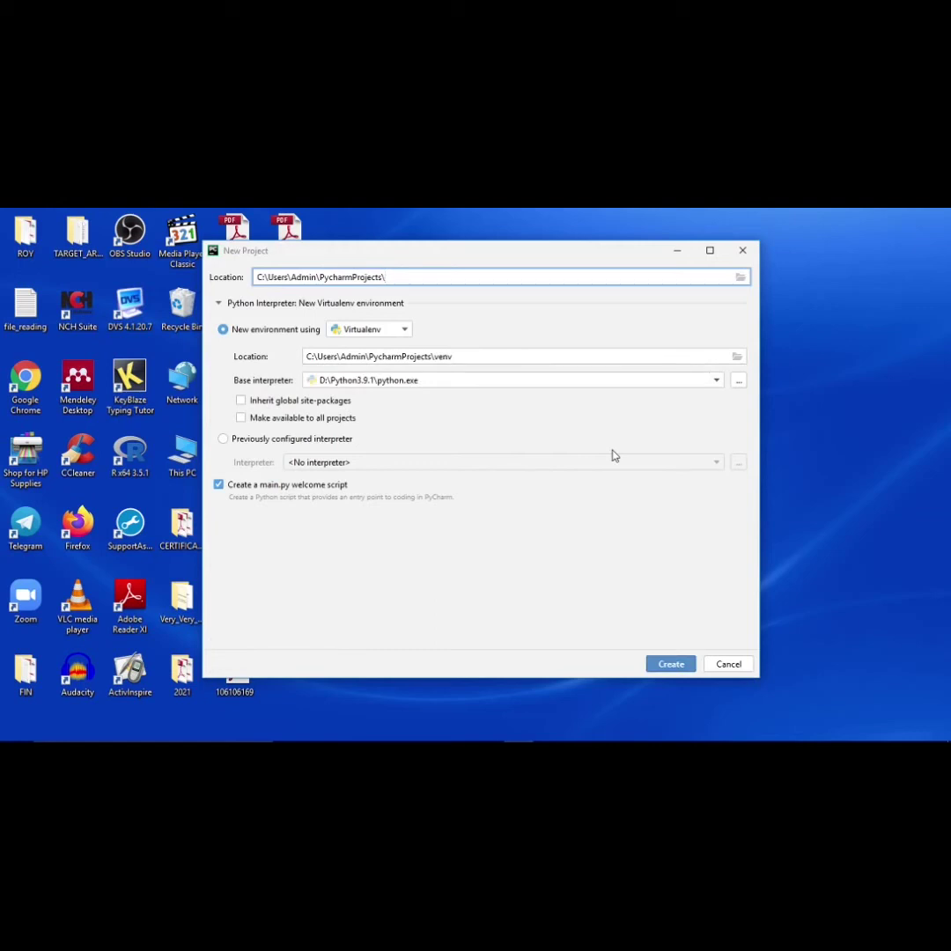
text(M)
text(yFu)
text(rst)
key(BackSpace)
key(BackSpace)
key(BackSpace)
key(BackSpace)
text(irstProjPython)
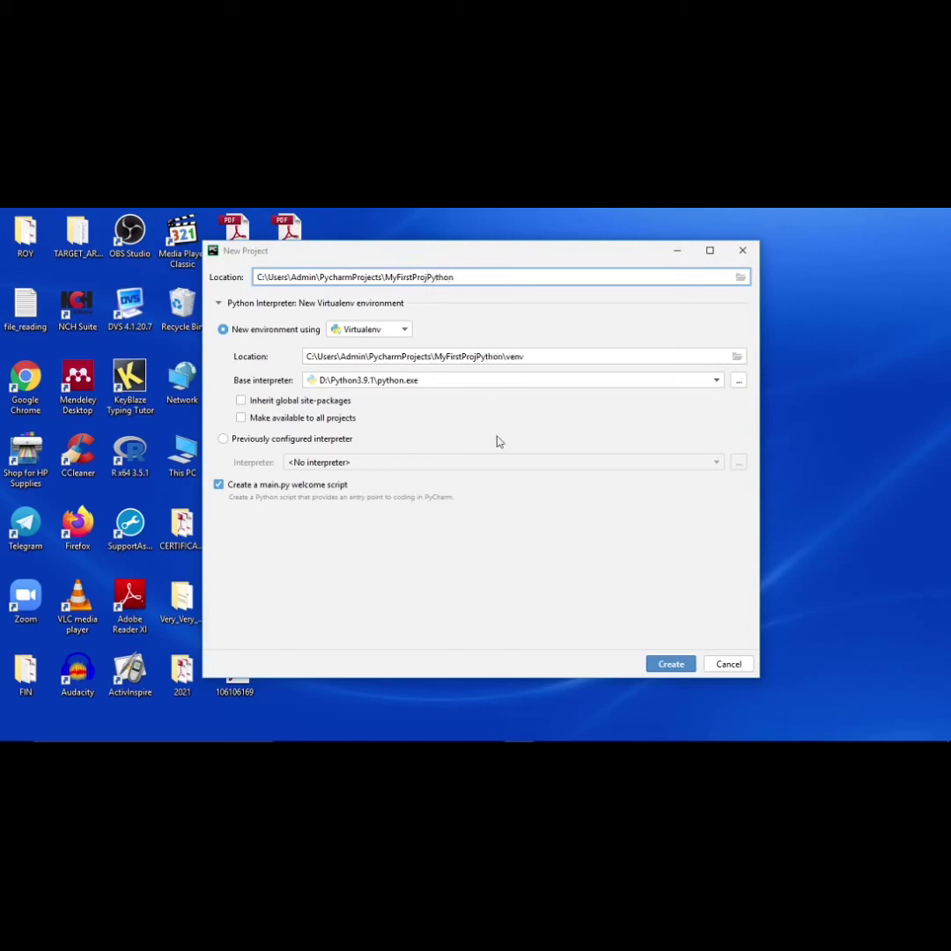
click(661, 666)
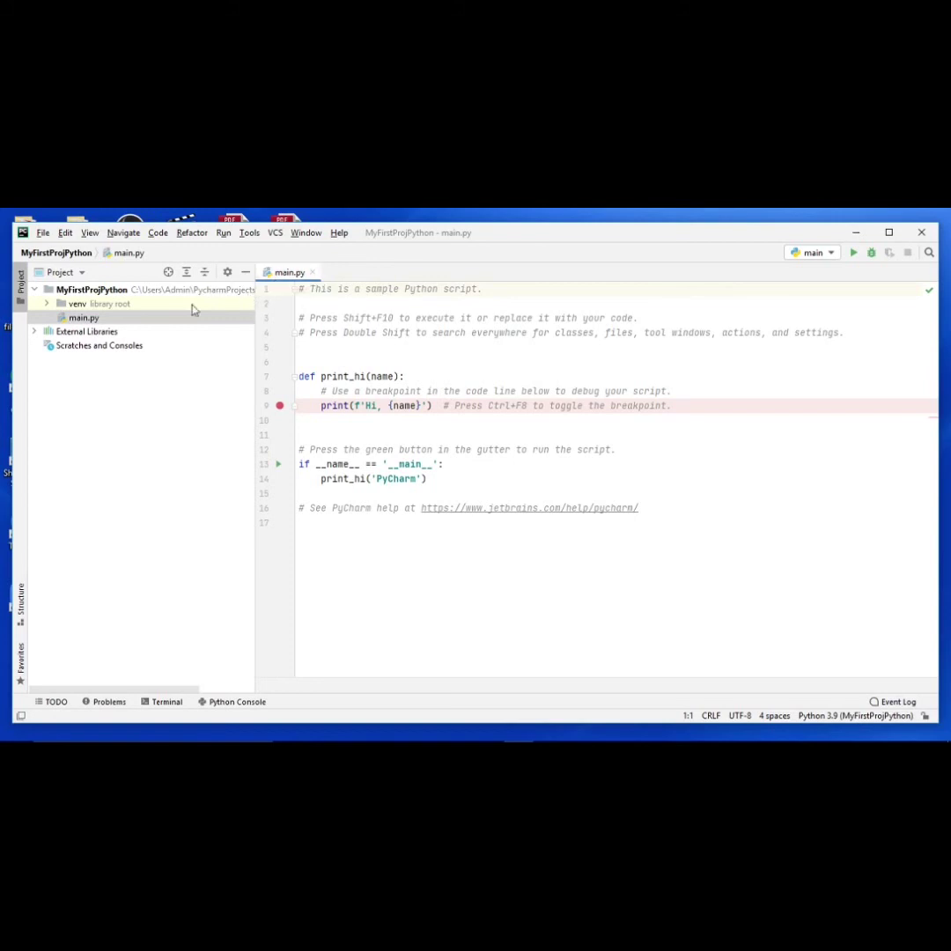
Step: Add a new Python file named HelloWorld to the MyFirstProjPython project
right_click(85, 320)
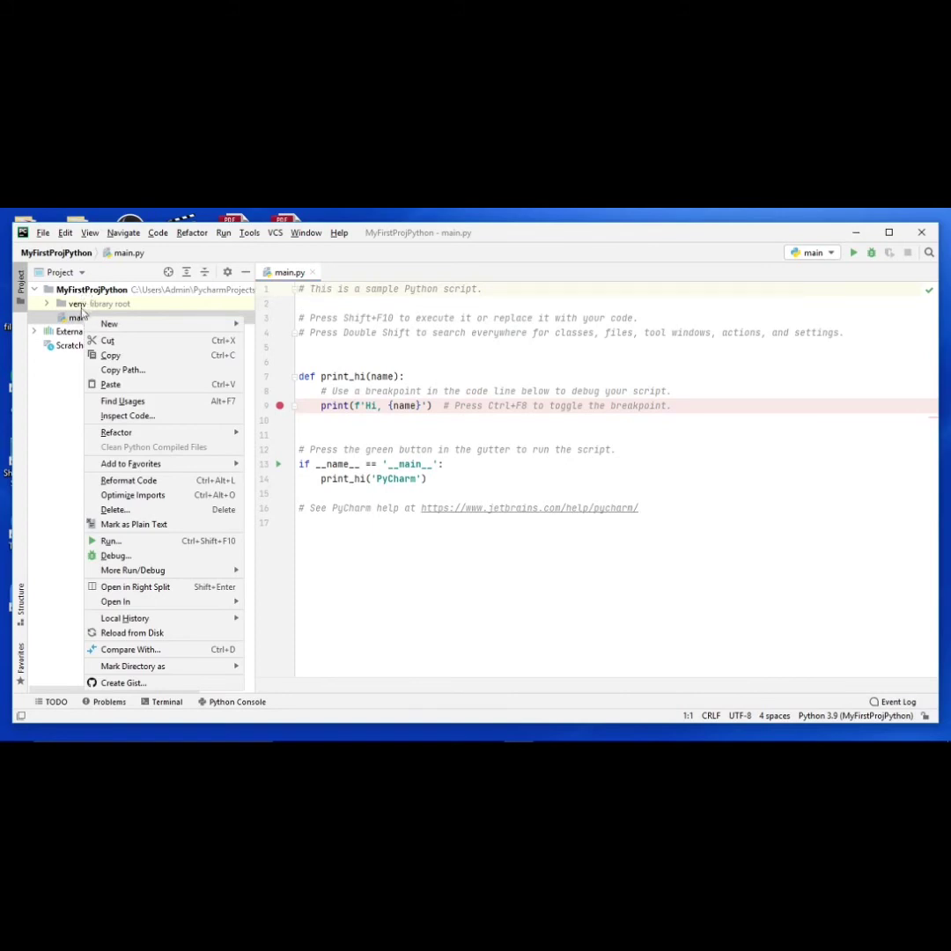
mouse_move(114, 324)
click(283, 385)
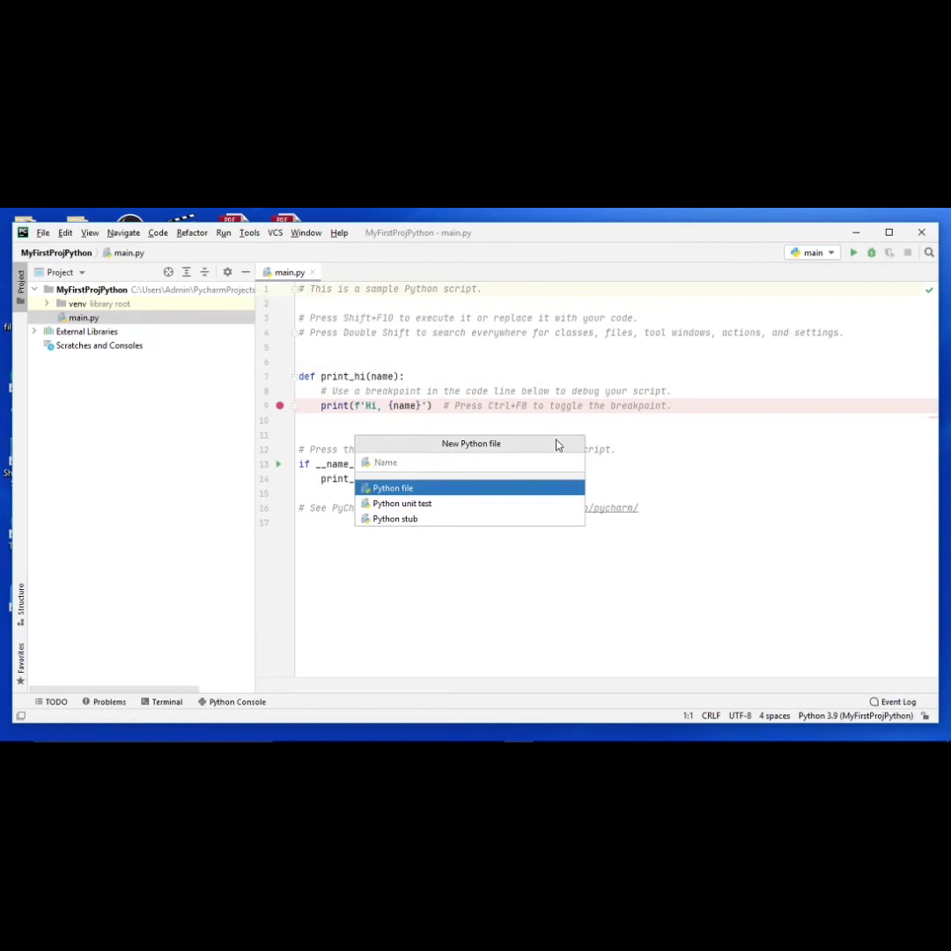
text(HelloWorld)
click(410, 491)
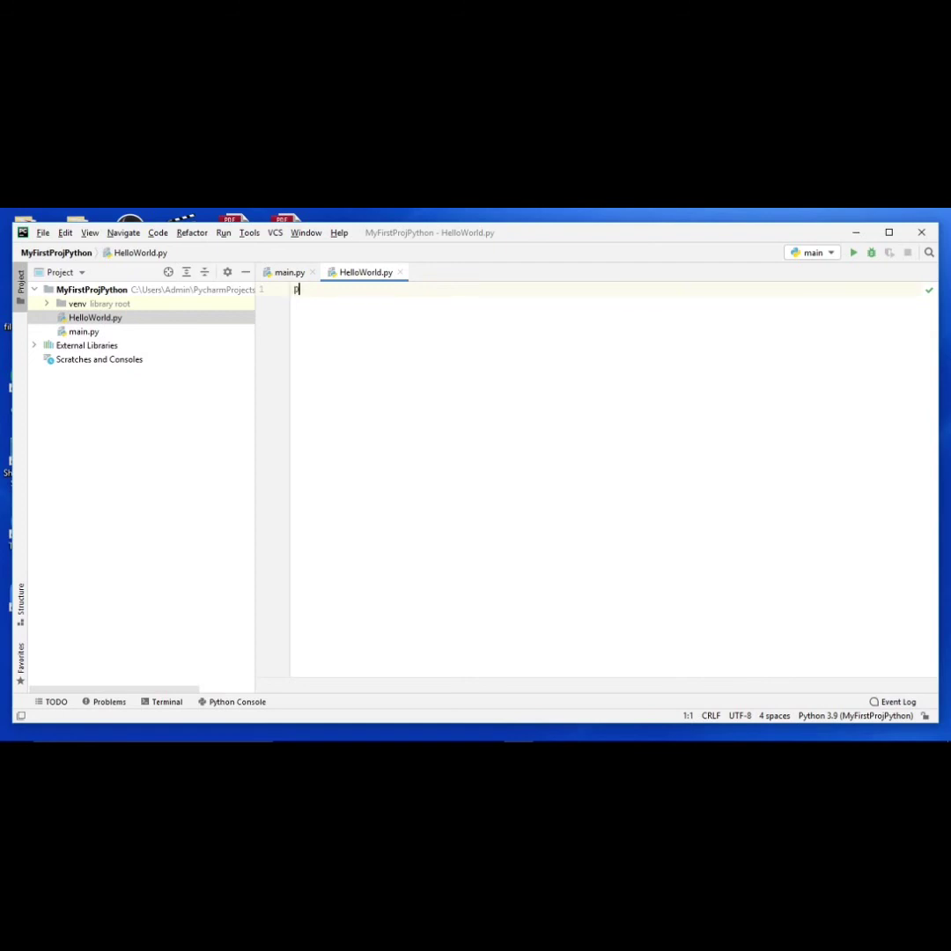
Step: Write the statement print("Hello World") in HelloWorld.py
text(prin)
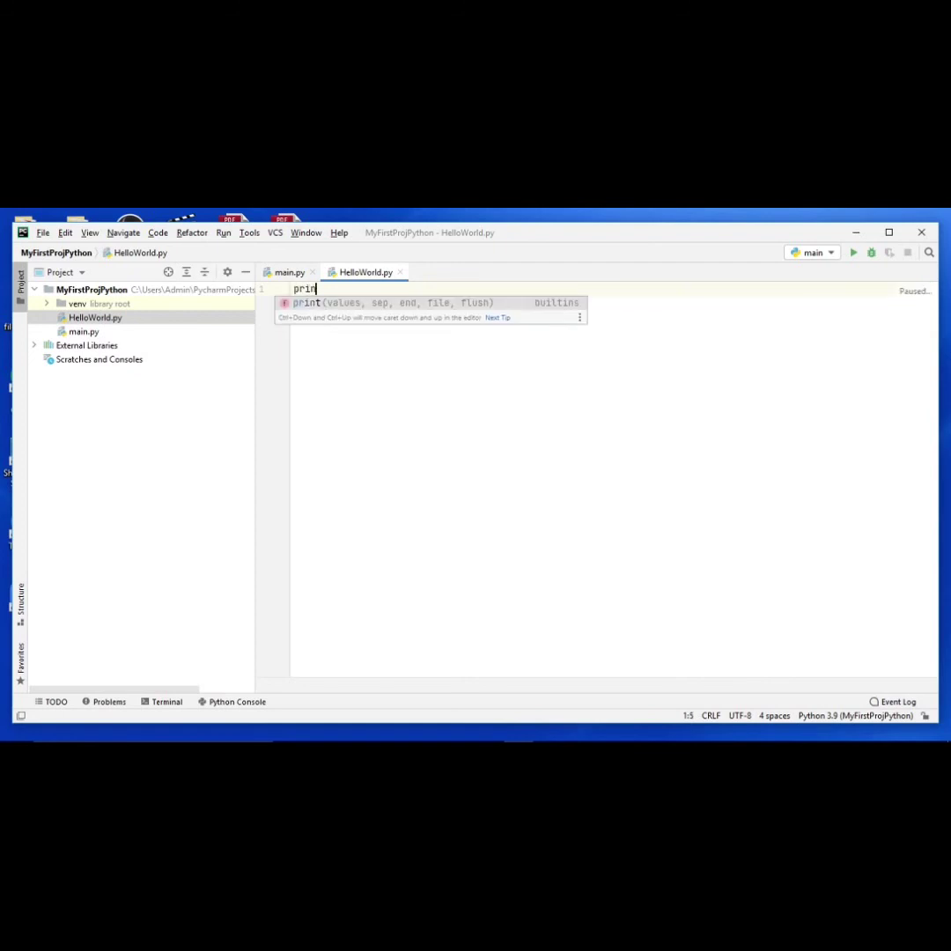
text(t("Hello Wor)
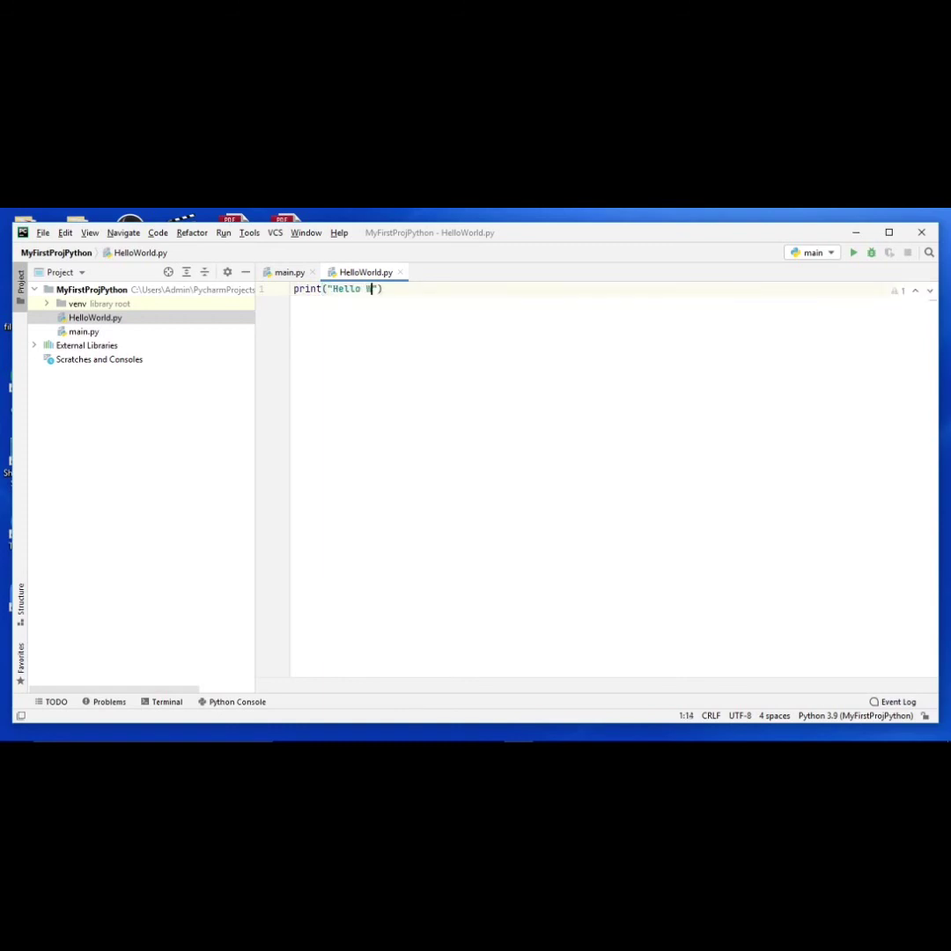
text(ld)
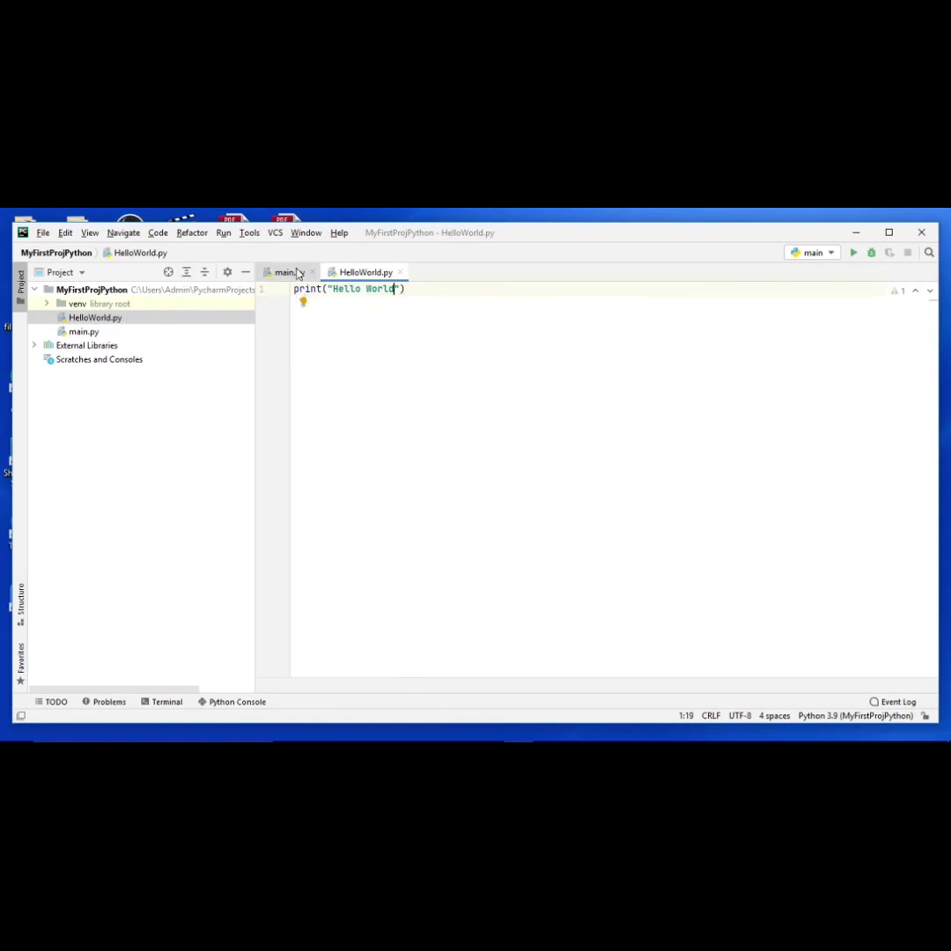
Step: Run the main configuration and the HelloWorld script, and check the script's printed output
key(shift+F10)
right_click(84, 319)
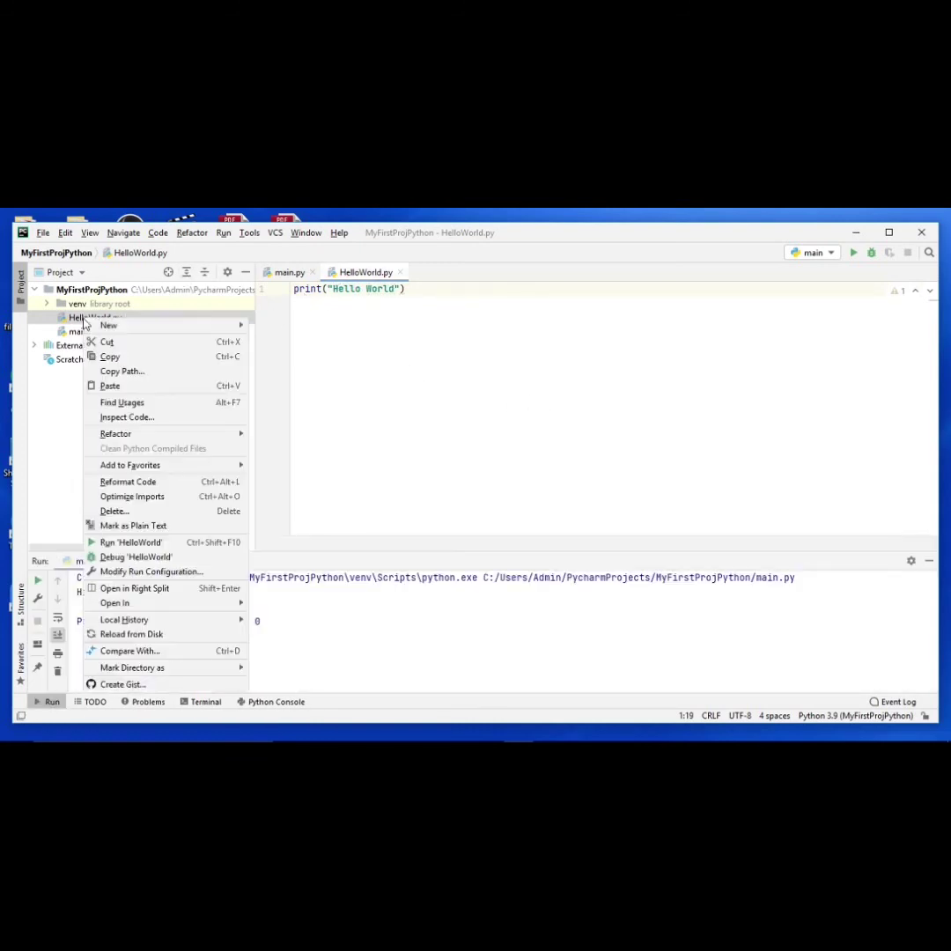
click(113, 544)
double_click(123, 591)
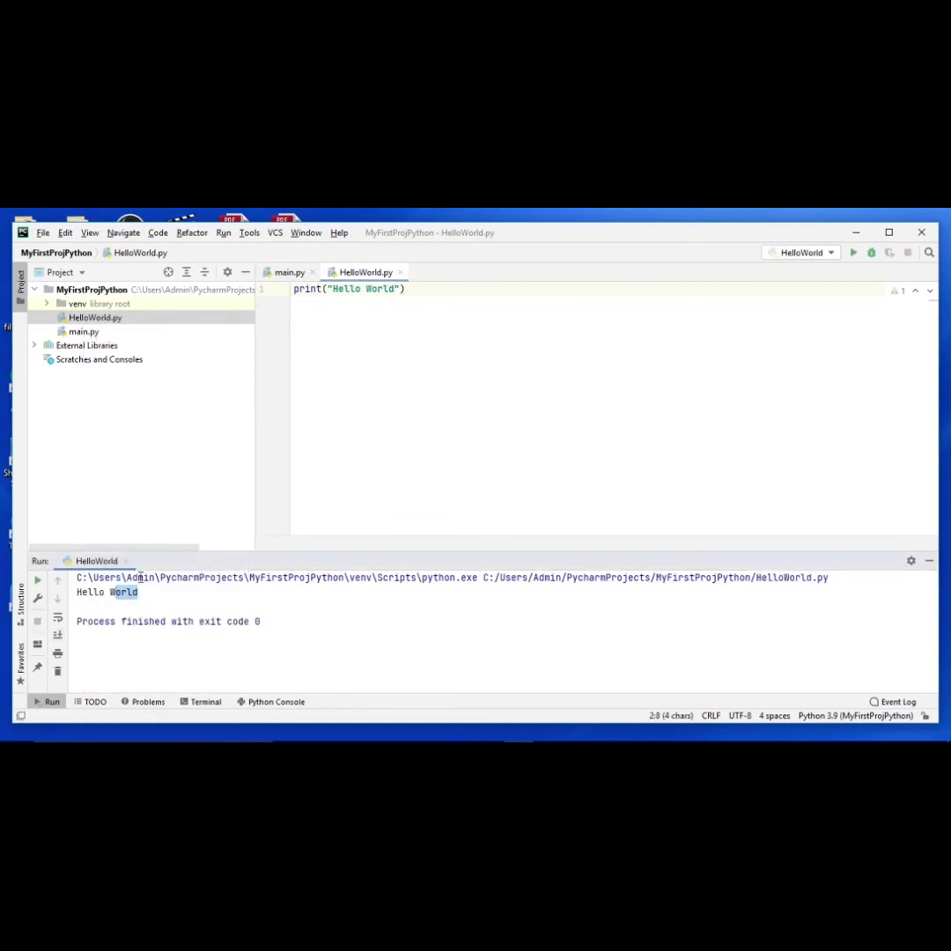
click(139, 592)
Step: Run HelloWorld.py again from the project tree, highlight its output line, and rerun the selected HelloWorld configuration
right_click(85, 318)
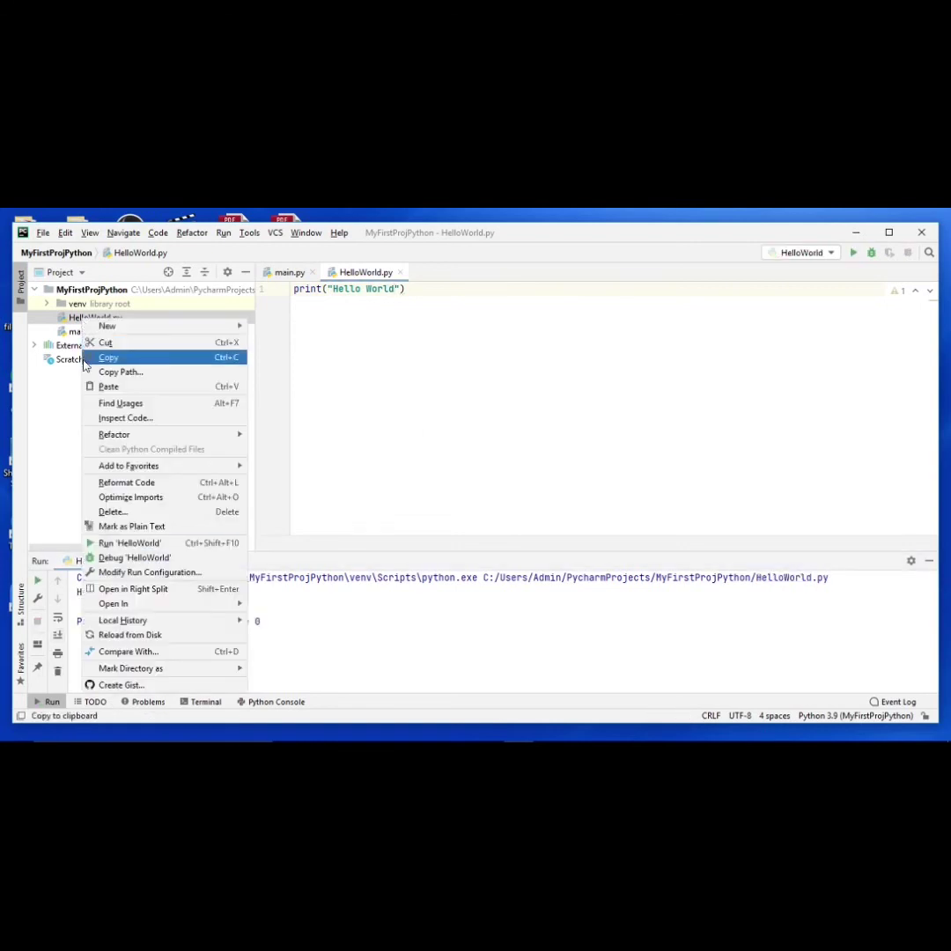
click(154, 543)
drag(140, 591, 76, 592)
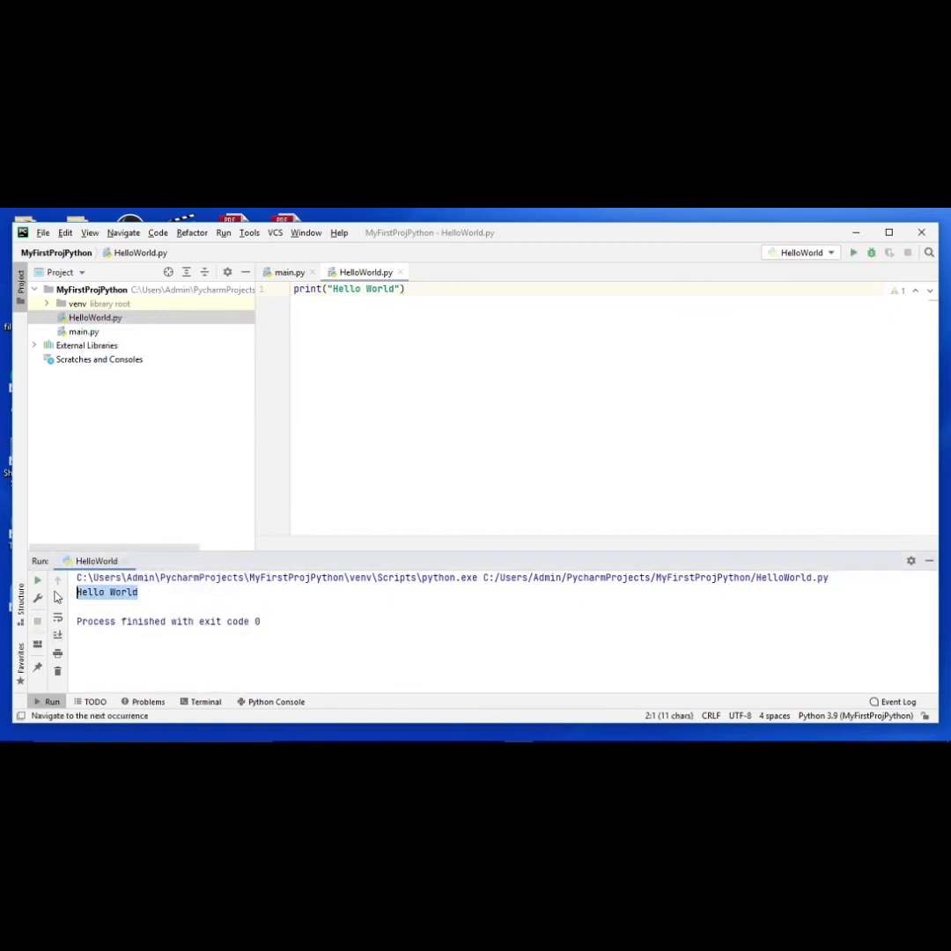
click(709, 408)
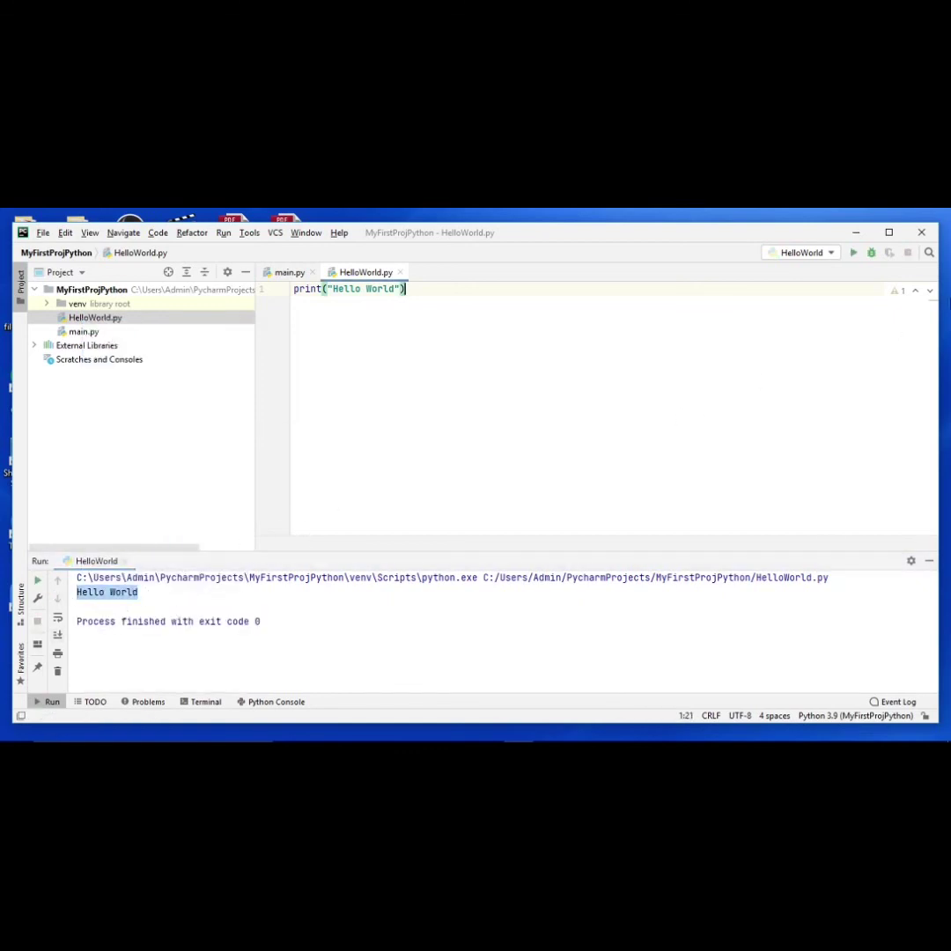
click(853, 254)
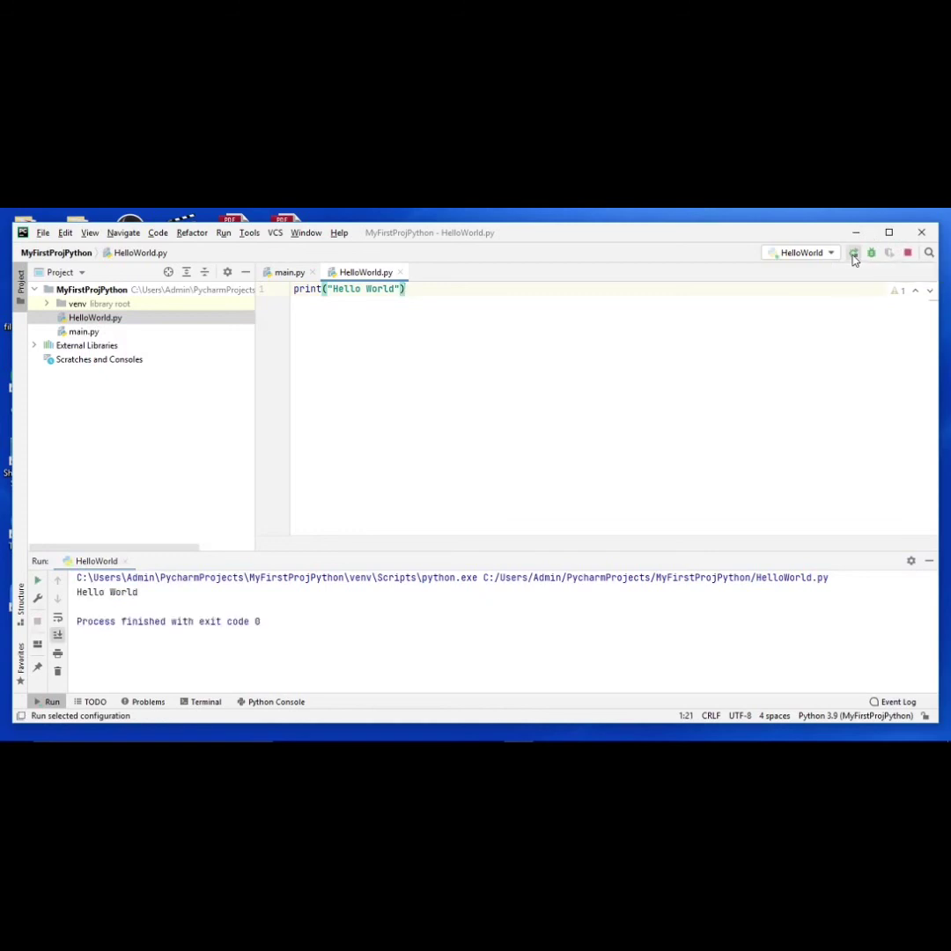